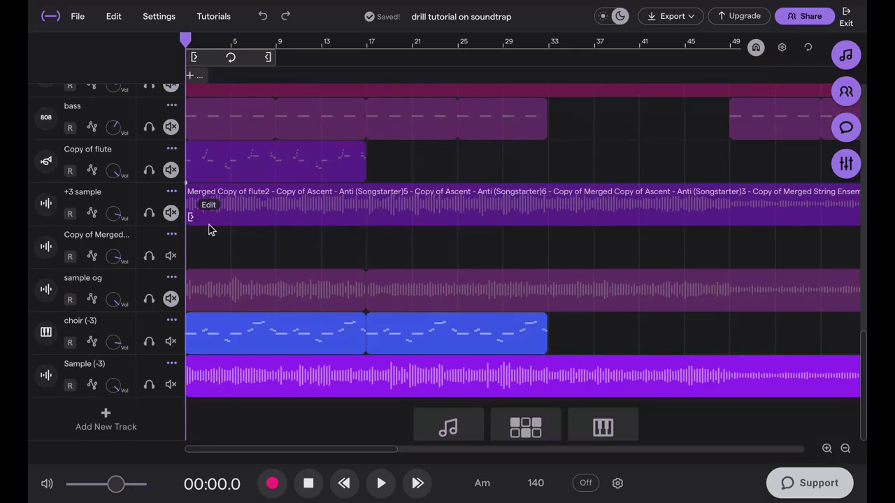
# Play the drill beat through once, then stop it
pyautogui.press('space')
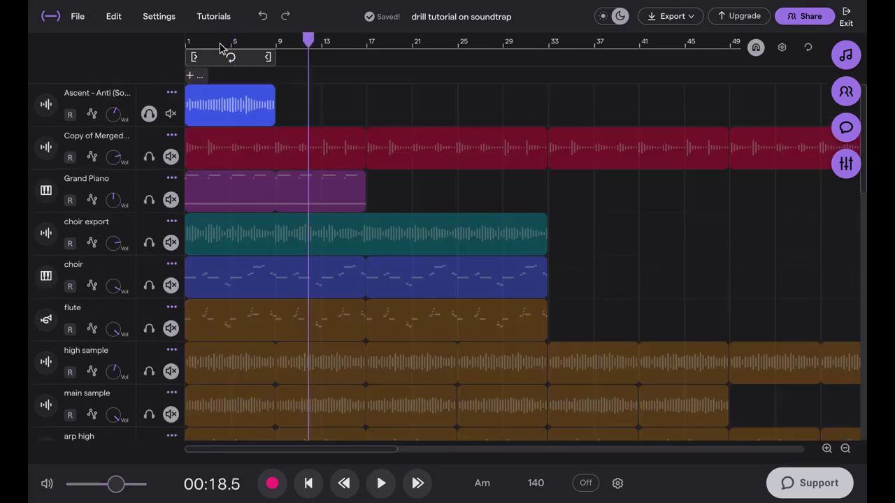
pyautogui.press('space')
pyautogui.press('space')
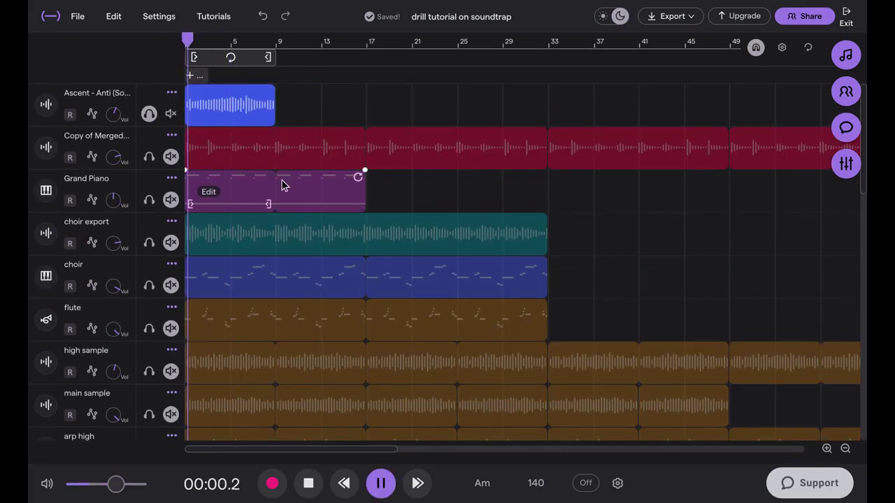
pyautogui.scroll(5, 237, 128)
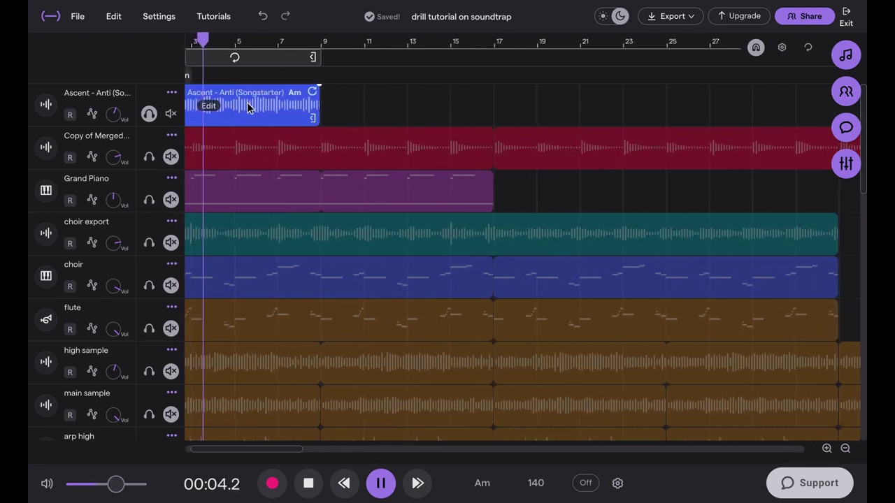
pyautogui.scroll(-2, 246, 105)
pyautogui.scroll(2, 245, 101)
pyautogui.scroll(-3, 241, 106)
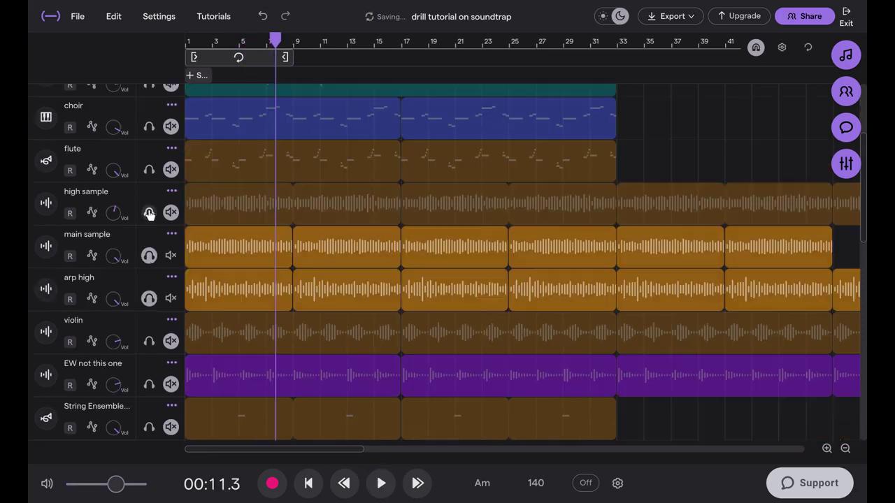
# Solo the high sample track and play the soloed tracks from the start
pyautogui.click(148, 212)
pyautogui.press('Return')
pyautogui.press('space')
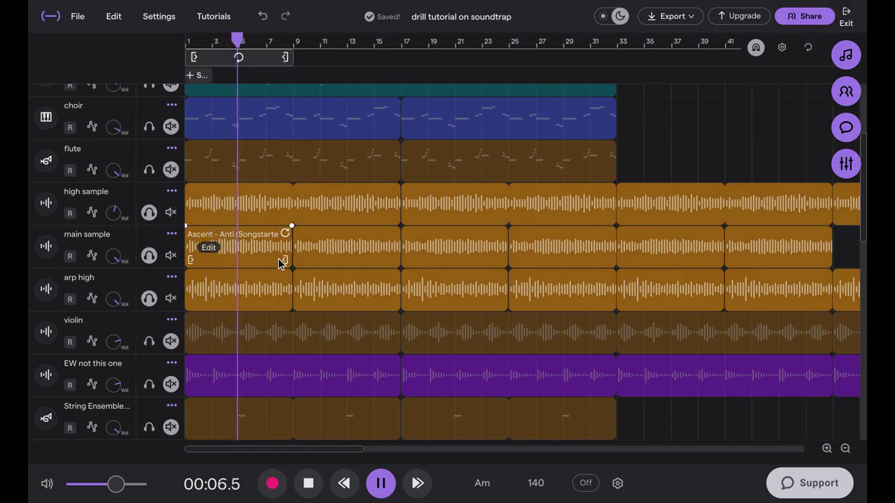
pyautogui.press('space')
# Unsolo arp high, main sample and high sample, then solo and play the flute
pyautogui.click(170, 298)
pyautogui.click(171, 255)
pyautogui.click(171, 212)
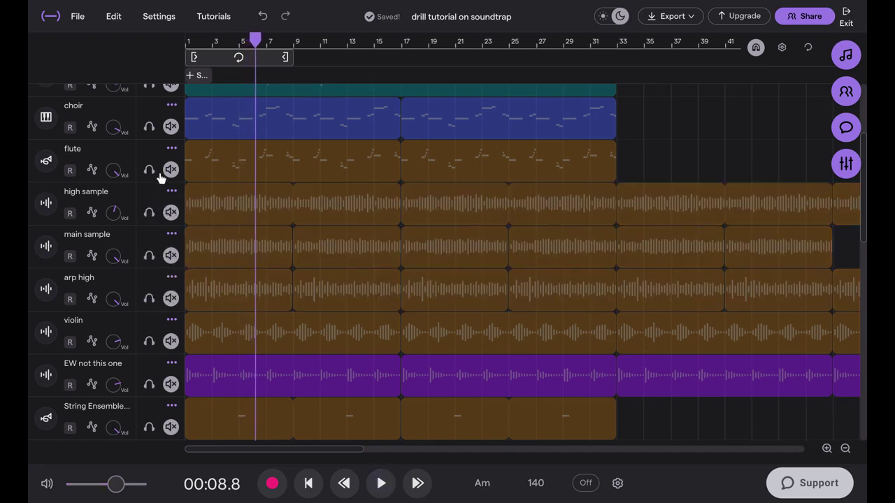
pyautogui.click(149, 171)
pyautogui.press('space')
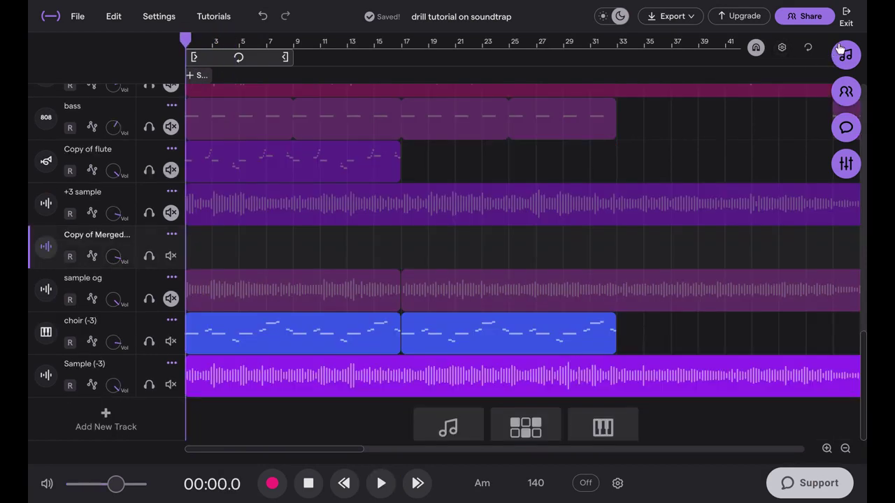
pyautogui.click(839, 59)
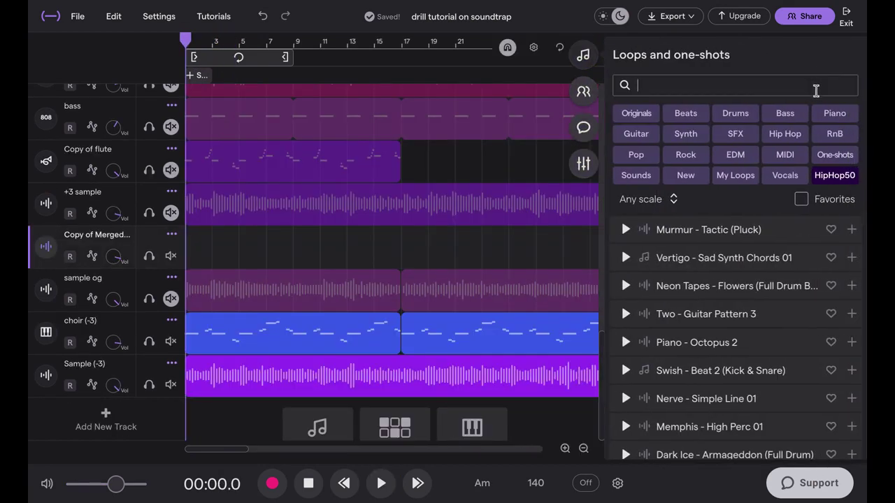
# Filter the library to favourite one-shots and add Trap & Drill - Cabasa HiHat 02 as a track
pyautogui.click(799, 200)
pyautogui.click(835, 154)
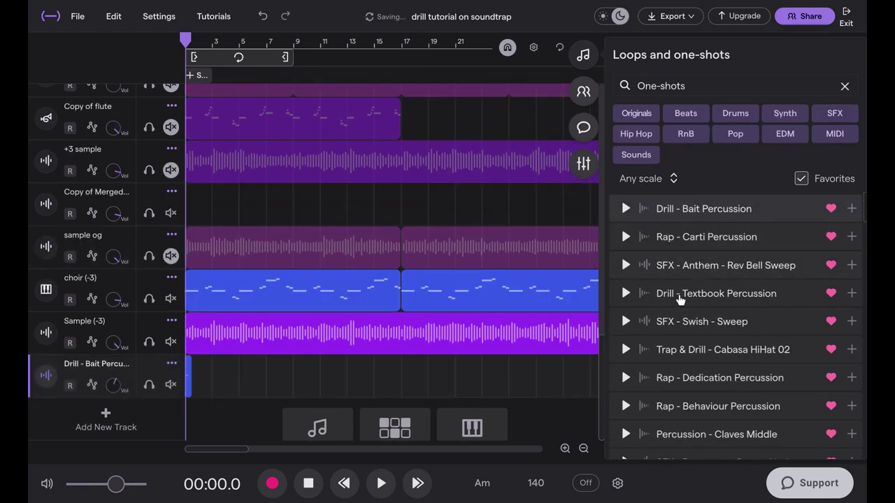
pyautogui.scroll(-1, 679, 293)
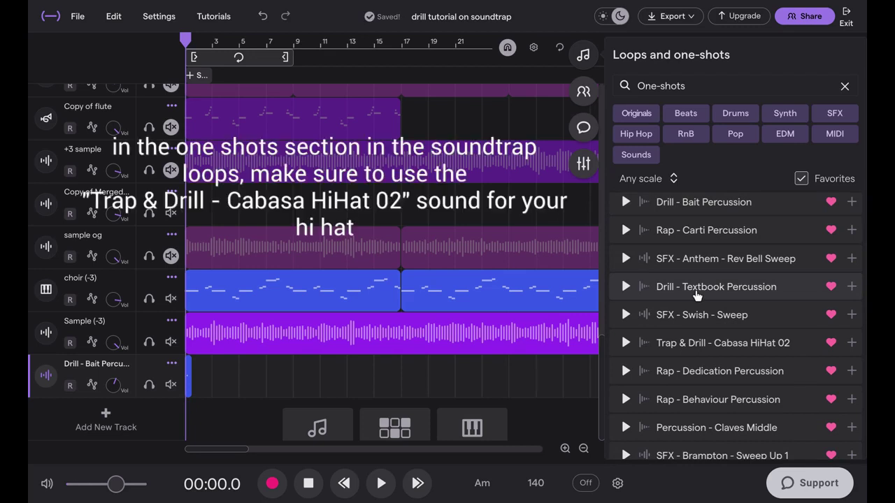
pyautogui.click(718, 353)
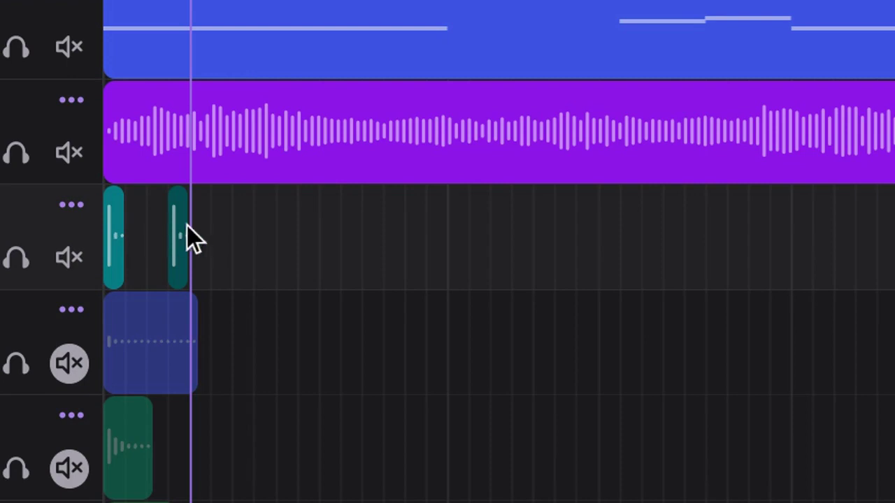
# Paste repeated hi hat hits along the hi hat track, then play the pattern from the start
pyautogui.click(232, 226)
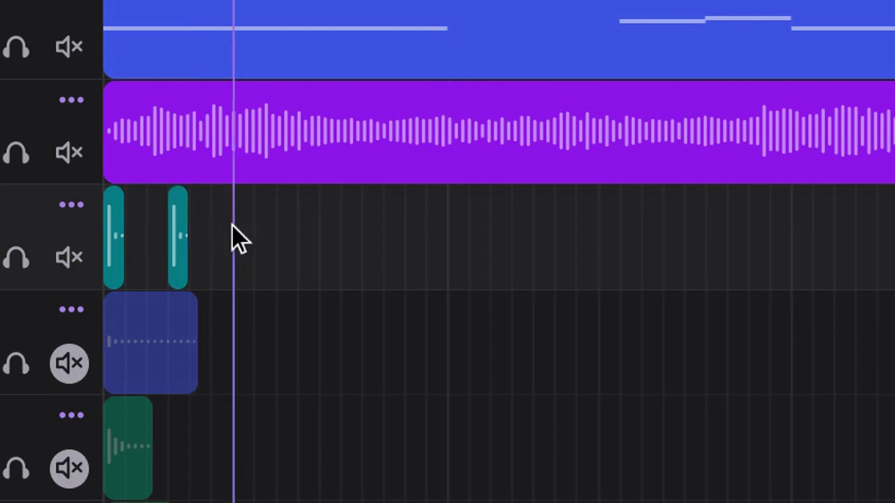
pyautogui.hotkey('ctrl', 'v')
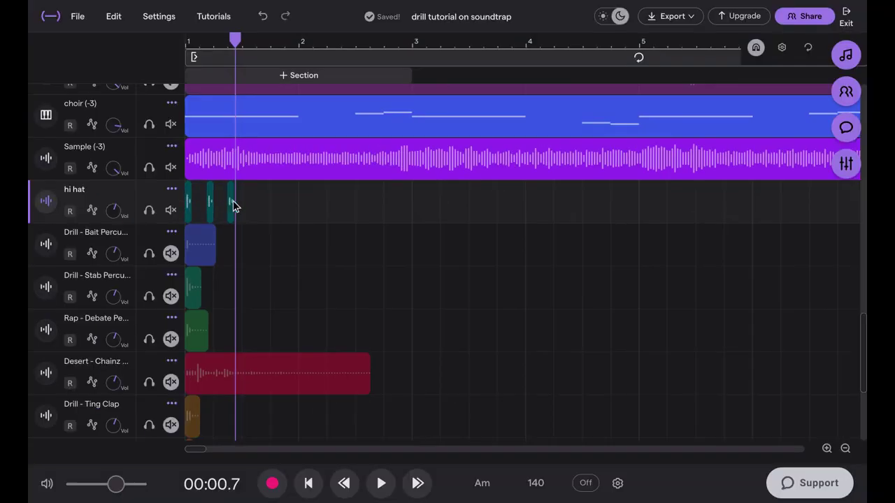
pyautogui.hotkey('ctrl', 'v')
pyautogui.hotkey('ctrl', 'v')
pyautogui.hotkey('ctrl', 'v')
pyautogui.scroll(-2, 250, 201)
pyautogui.click(196, 42)
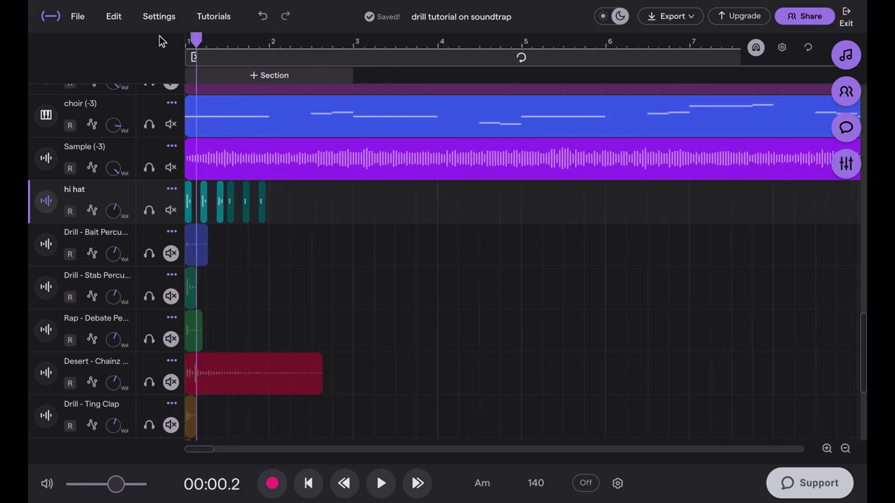
pyautogui.press('space')
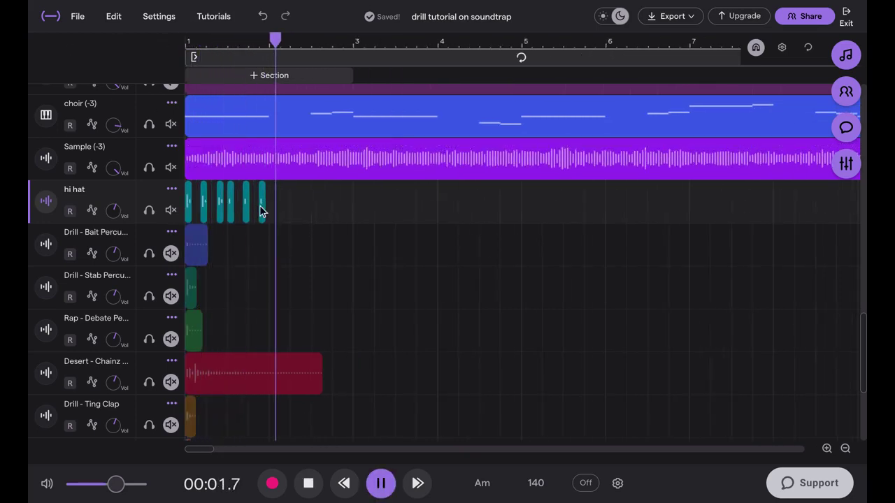
pyautogui.press('space')
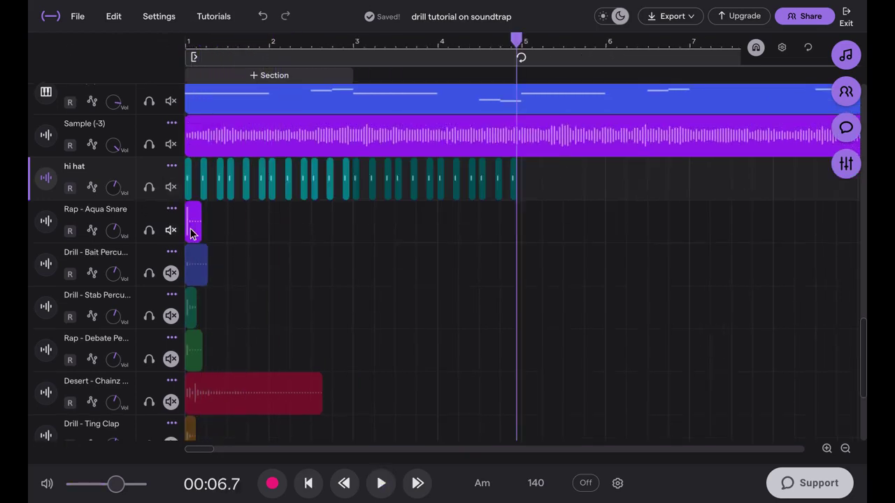
# Move the Aqua Snare hit later in bar 1, paste a copy in bar 2, and play it back
pyautogui.moveTo(194, 238); pyautogui.dragTo(245, 239)
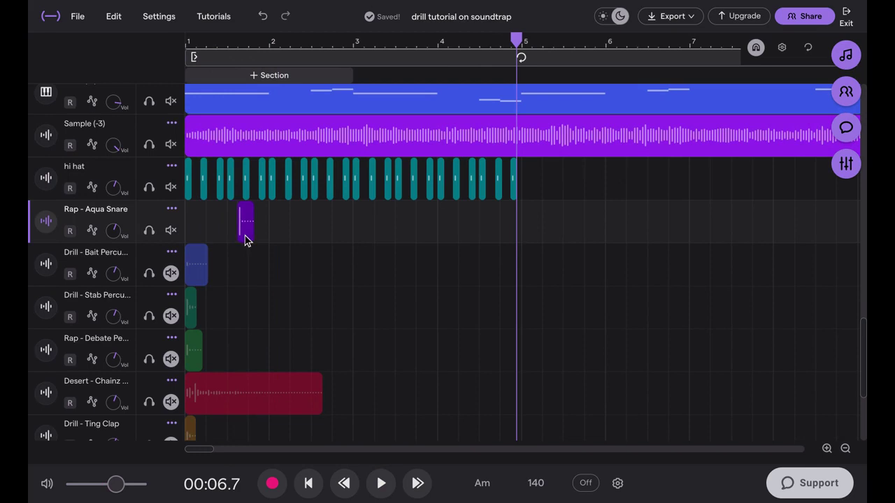
pyautogui.click(225, 229)
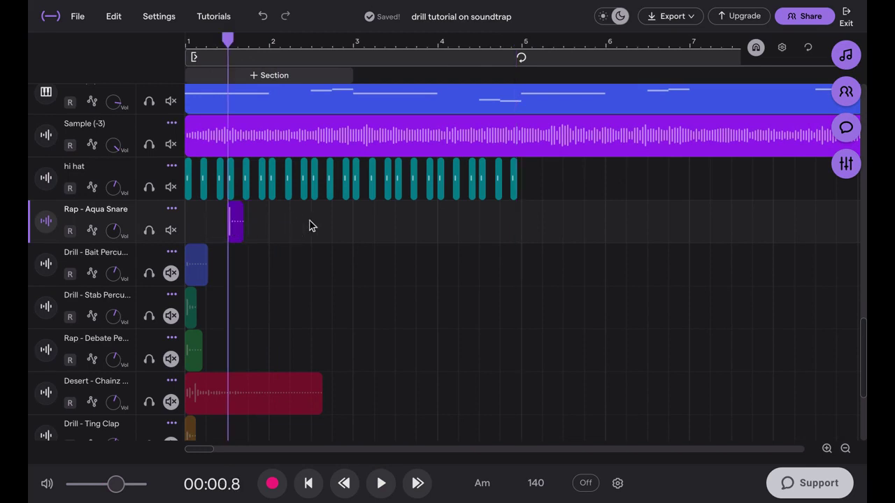
pyautogui.click(332, 222)
pyautogui.hotkey('ctrl', 'v')
pyautogui.click(194, 216)
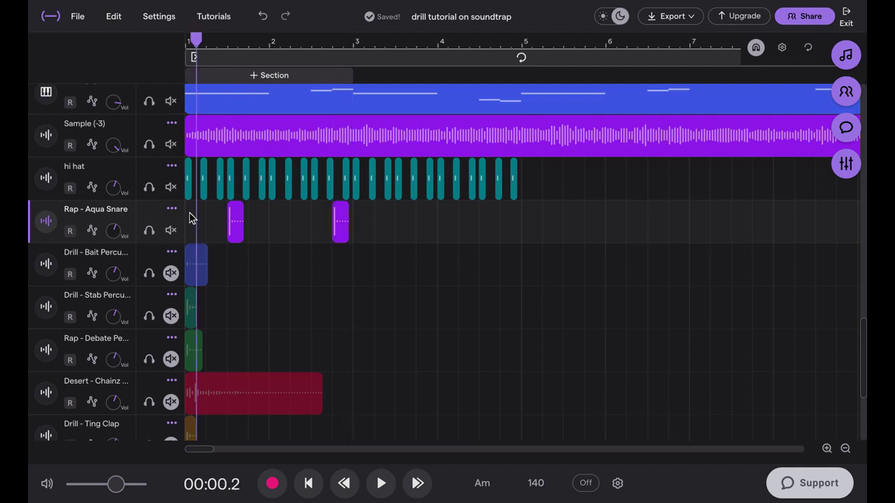
pyautogui.click(187, 219)
pyautogui.press('space')
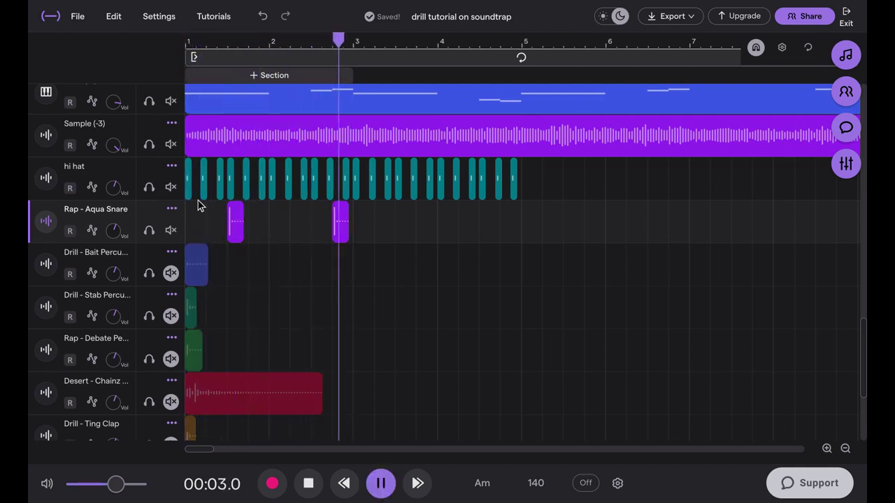
pyautogui.press('space')
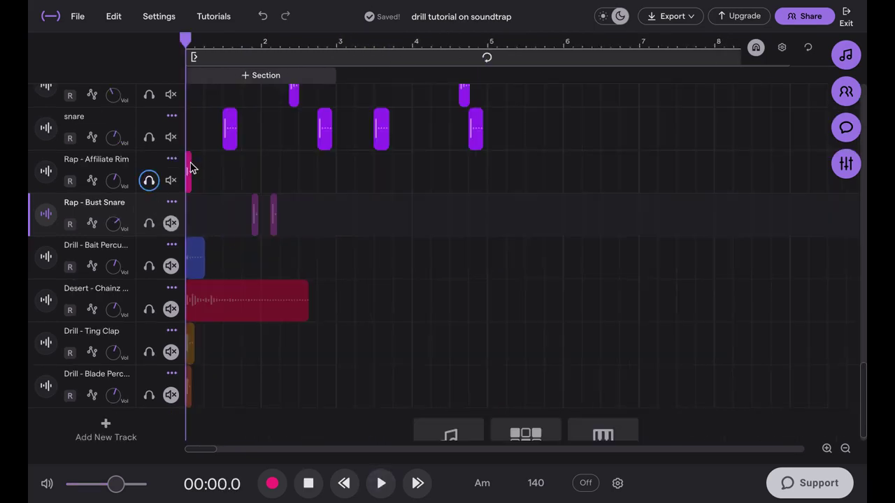
# Shift the Affiliate Rim hit later in the bar and paste a second rim hit after it
pyautogui.moveTo(193, 168); pyautogui.dragTo(204, 158)
pyautogui.press('space')
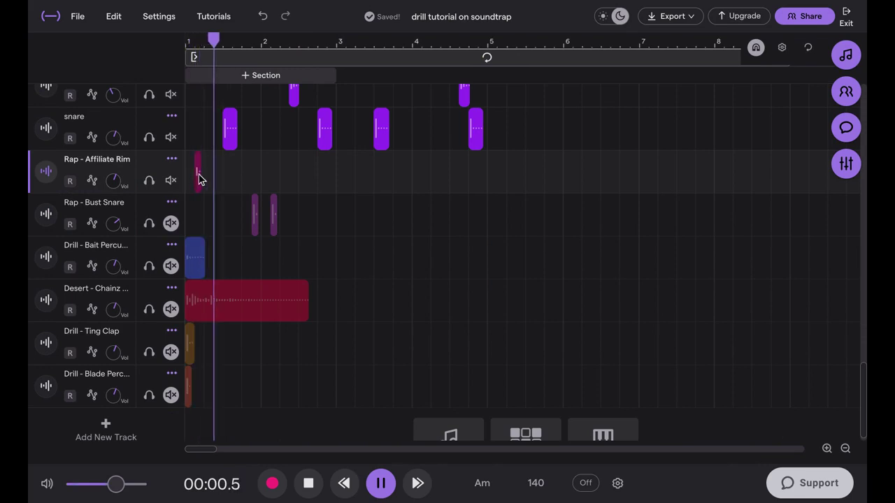
pyautogui.press('space')
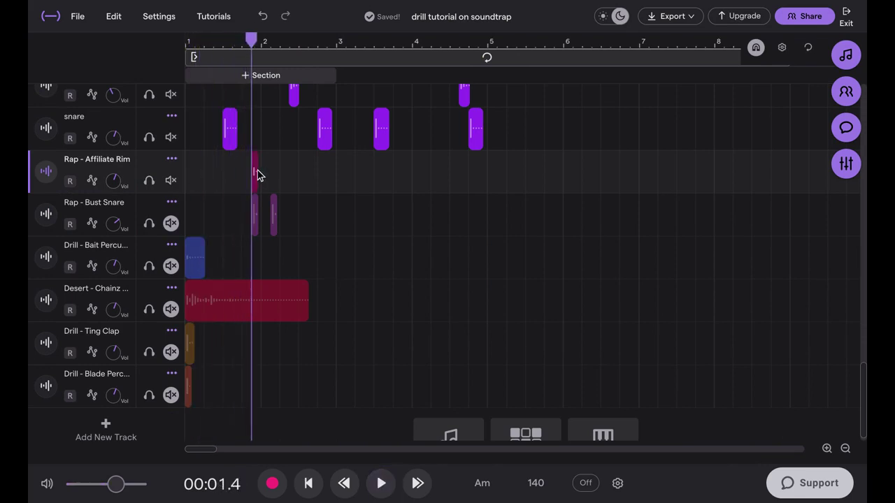
pyautogui.scroll(2, 259, 174)
pyautogui.press('space')
pyautogui.hotkey('ctrl', 'c')
pyautogui.hotkey('ctrl', 'v')
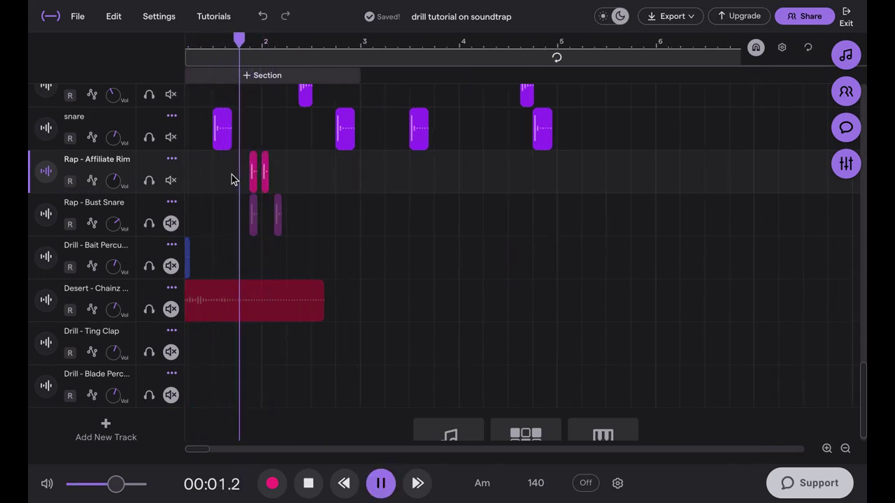
pyautogui.press('space')
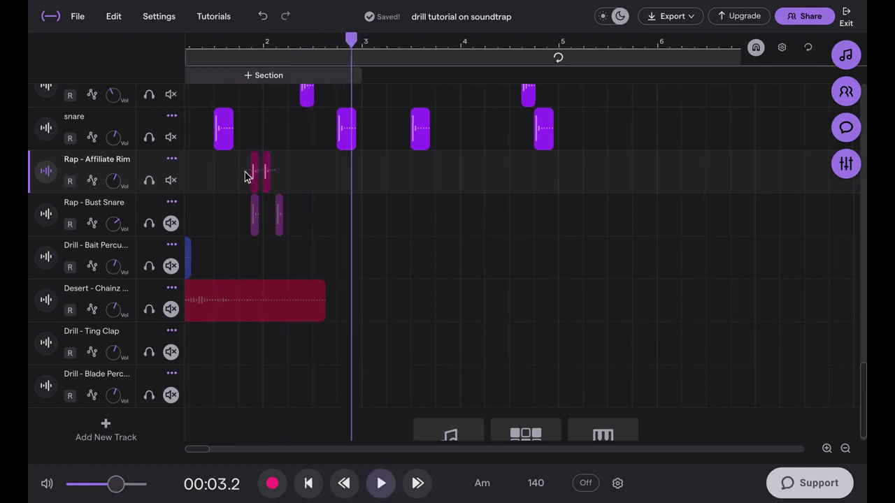
# Adjust the rim hit placement, undo the change, and replay the rim pattern
pyautogui.moveTo(254, 176); pyautogui.dragTo(283, 176)
pyautogui.scroll(2, 248, 179)
pyautogui.click(220, 170)
pyautogui.press('space')
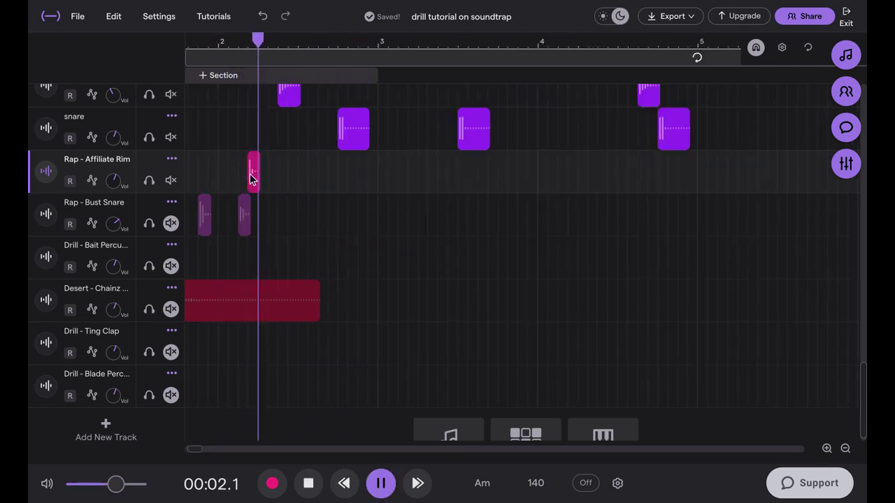
pyautogui.press('space')
pyautogui.hotkey('ctrl', 'z')
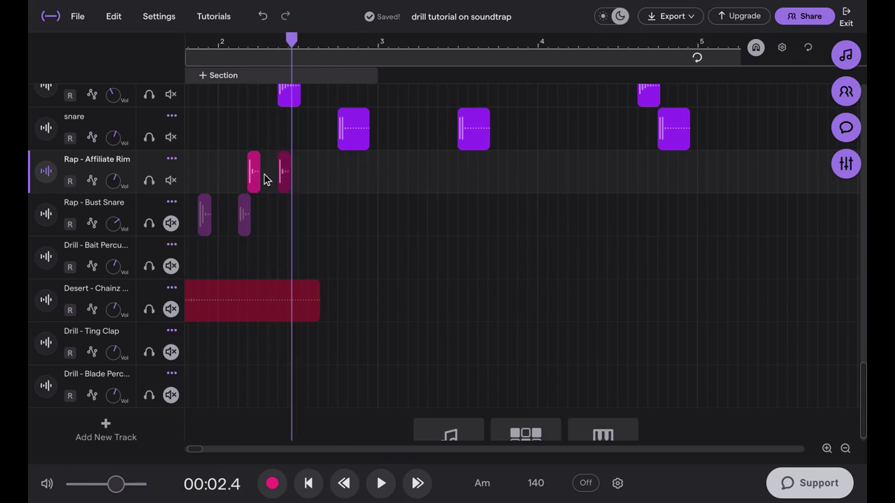
pyautogui.press('space')
pyautogui.scroll(-3, 240, 175)
pyautogui.scroll(-3, 240, 175)
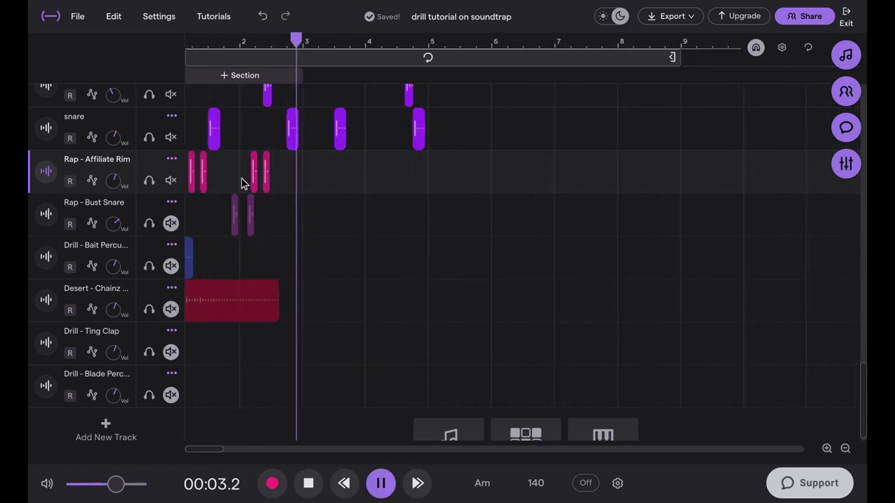
pyautogui.press('space')
pyautogui.scroll(2, 308, 177)
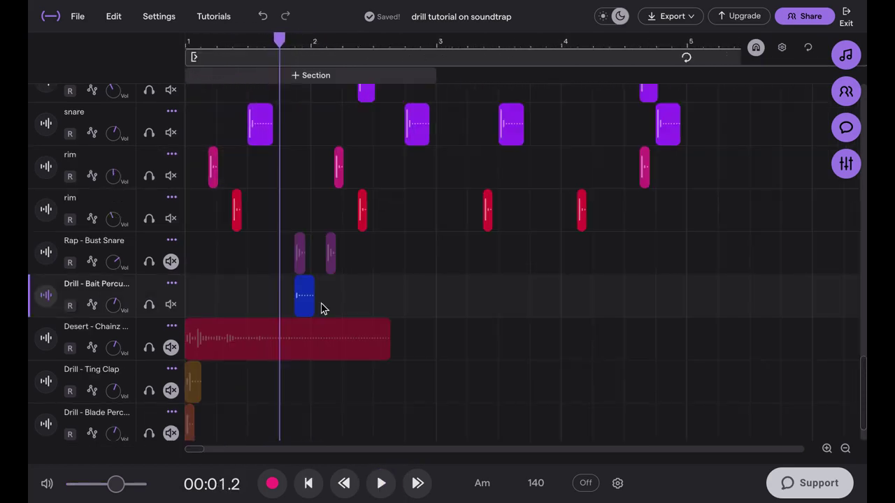
# Paste a second Bait percussion hit just before beat 2 and play the new pattern
pyautogui.click(329, 305)
pyautogui.press('space')
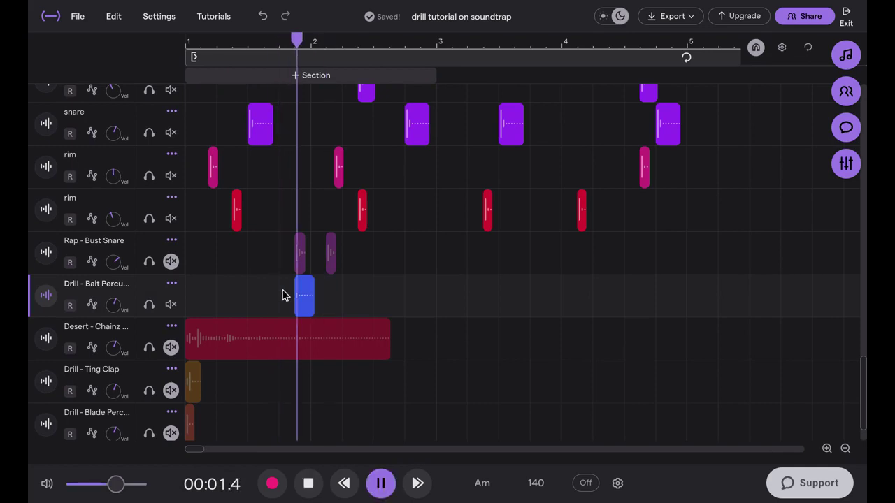
pyautogui.press('space')
pyautogui.hotkey('ctrl', 'v')
pyautogui.click(287, 295)
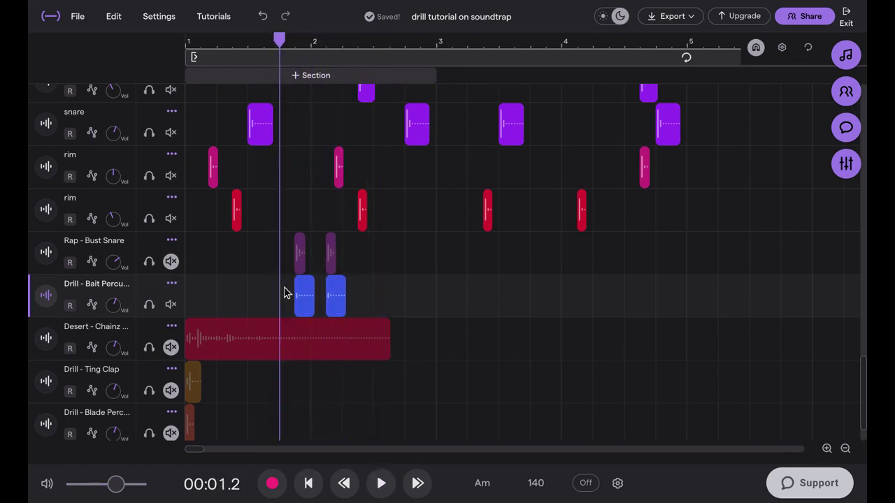
pyautogui.press('space')
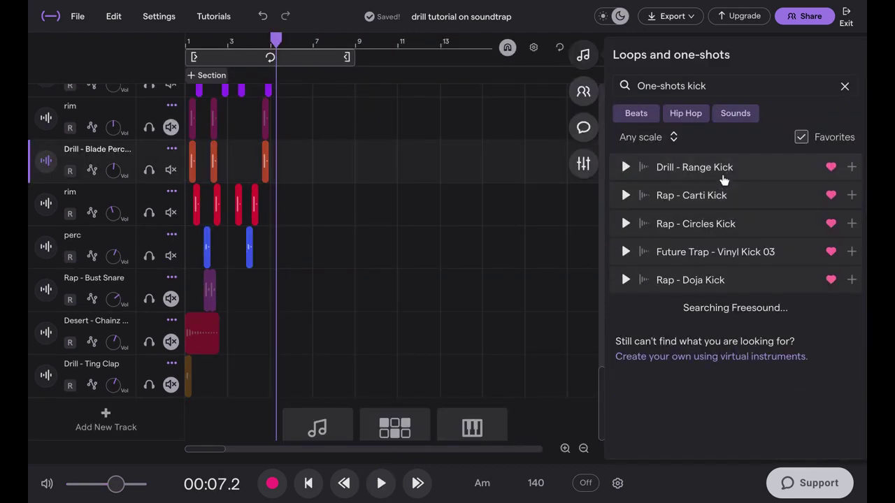
# With Favorites off, preview the Range, Dior, Circus, Complicated and Control kick one-shots
pyautogui.click(725, 176)
pyautogui.click(802, 138)
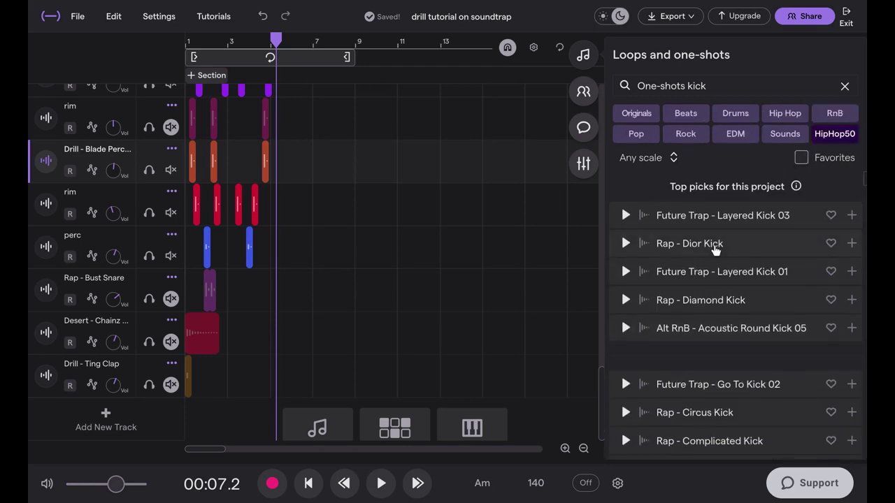
pyautogui.scroll(-2, 715, 246)
pyautogui.click(716, 186)
pyautogui.click(725, 353)
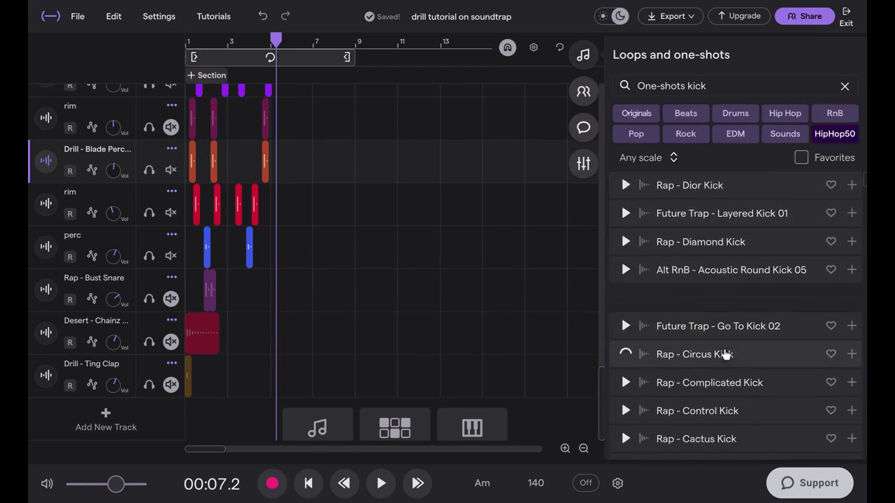
pyautogui.scroll(-1, 725, 349)
pyautogui.click(724, 338)
pyautogui.click(732, 365)
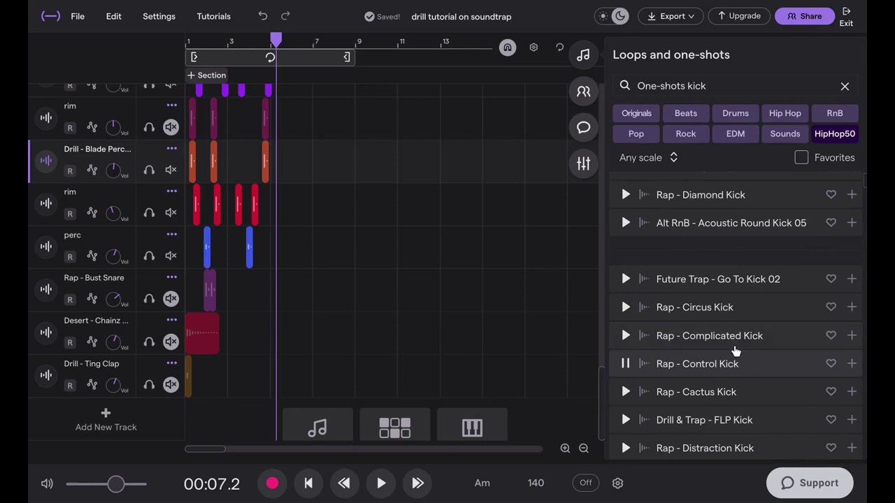
pyautogui.scroll(-1, 734, 347)
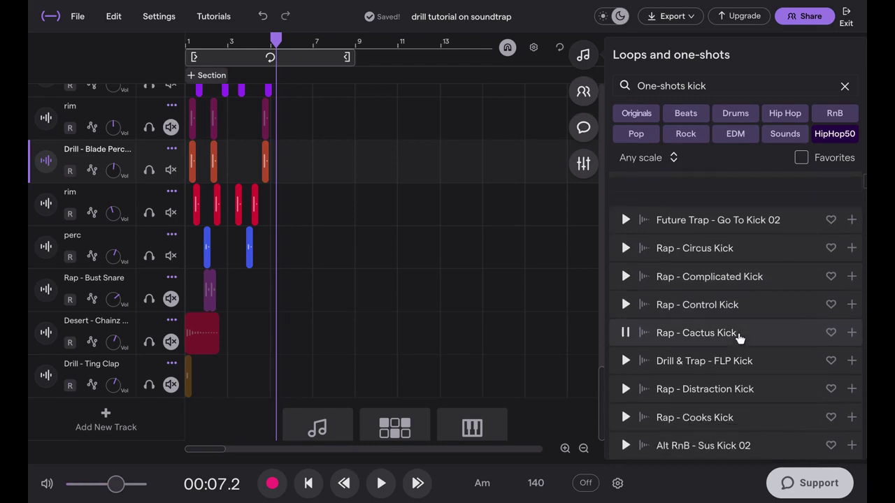
pyautogui.scroll(-1, 741, 328)
# Drag Rap - Cactus Kick into the arrangement at bar 1, play from the start, and close the library
pyautogui.moveTo(650, 322); pyautogui.dragTo(152, 381)
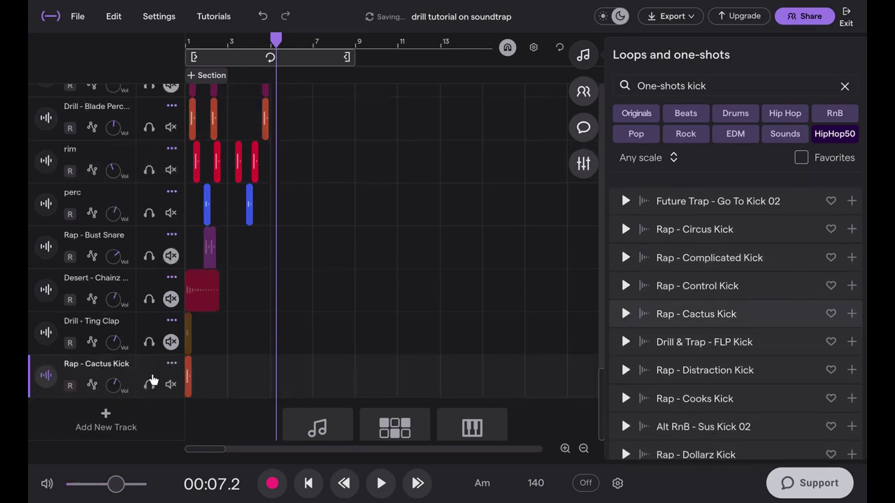
pyautogui.click(188, 409)
pyautogui.press('space')
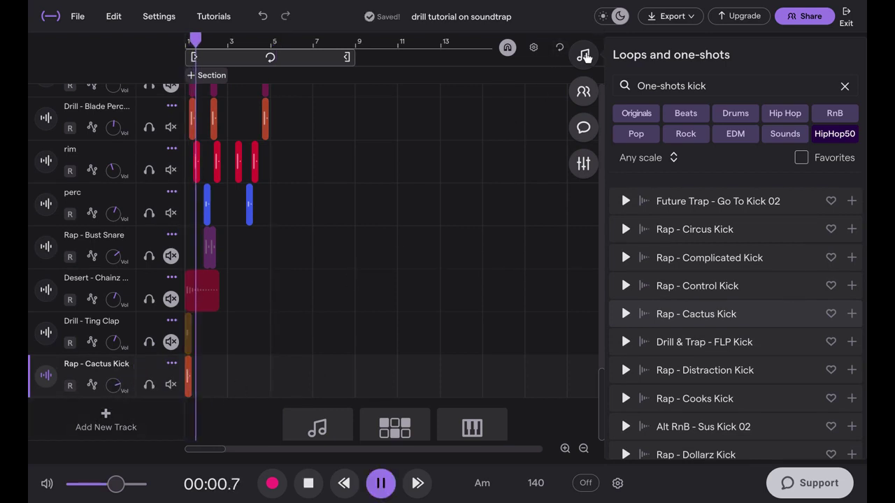
pyautogui.click(584, 56)
# Create an 808 clip stretched to bar 5 and draw a short A1 note at its start
pyautogui.scroll(3, 209, 380)
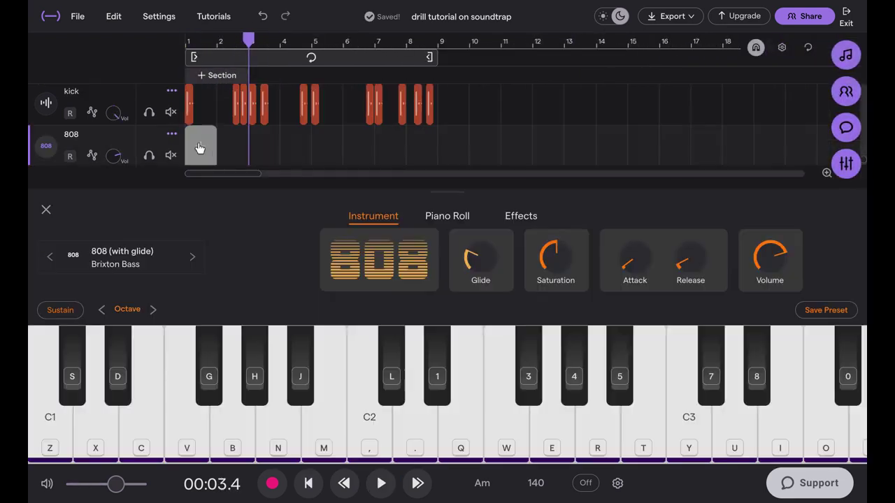
pyautogui.click(200, 148)
pyautogui.moveTo(216, 155); pyautogui.dragTo(306, 155)
pyautogui.scroll(-2, 180, 357)
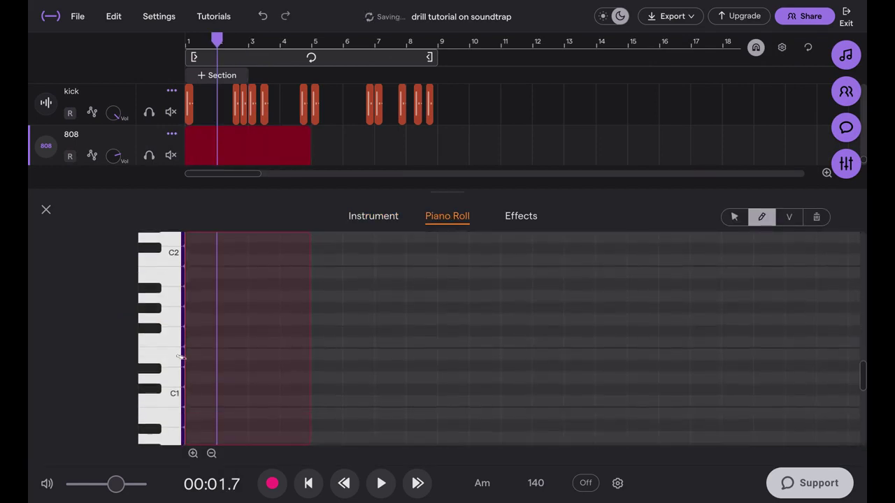
pyautogui.click(186, 398)
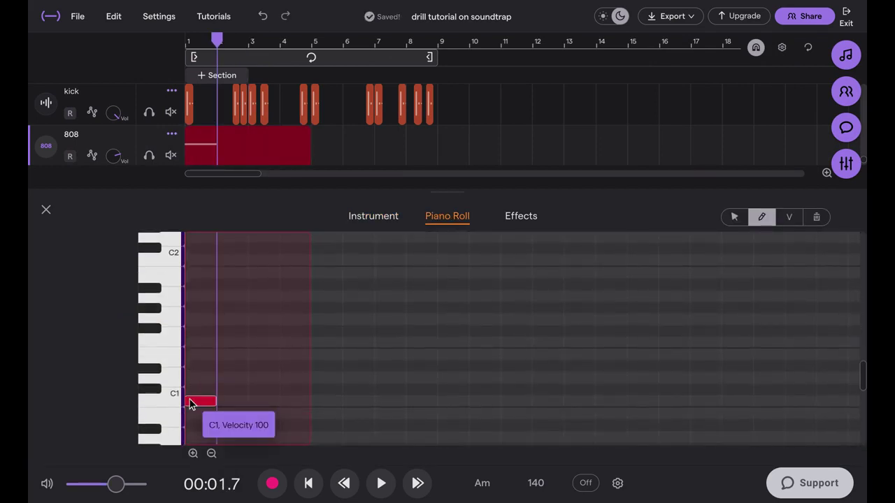
pyautogui.moveTo(191, 404); pyautogui.dragTo(189, 297)
pyautogui.press('space')
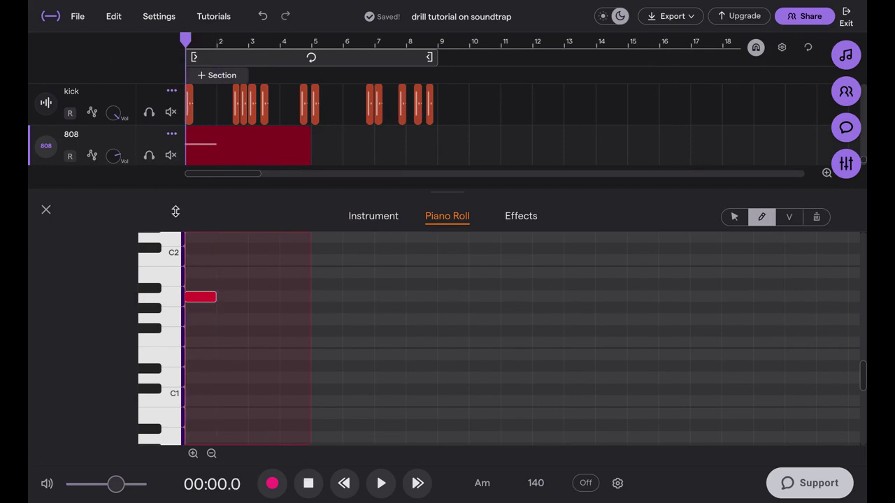
pyautogui.scroll(3, 217, 306)
pyautogui.press('space')
pyautogui.moveTo(247, 298); pyautogui.dragTo(215, 300)
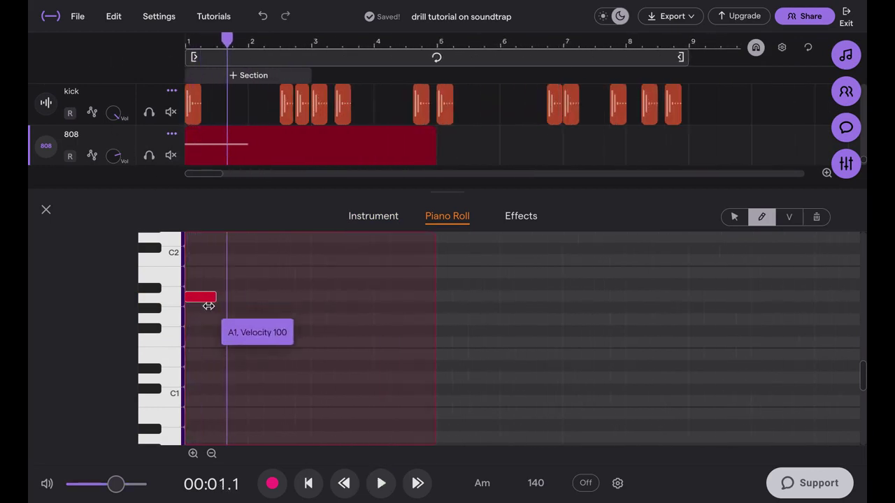
pyautogui.press('space')
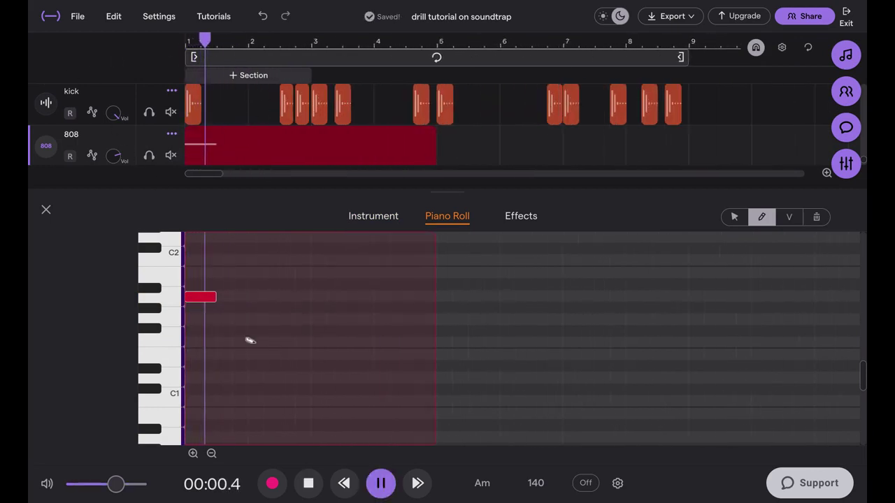
# Draw a second short A1 note just before bar 3 and replay that section
pyautogui.click(283, 297)
pyautogui.press('space')
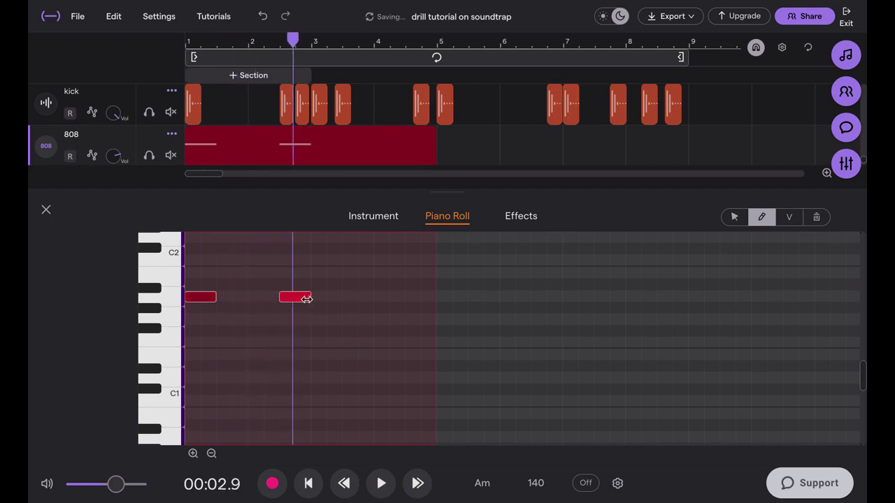
pyautogui.moveTo(306, 299); pyautogui.dragTo(294, 298)
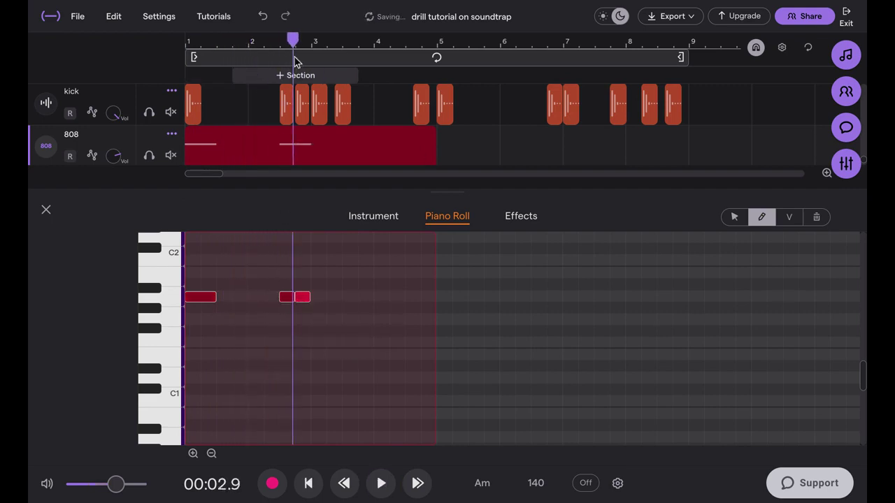
pyautogui.press('space')
pyautogui.scroll(2, 296, 274)
pyautogui.press('space')
pyautogui.moveTo(291, 302); pyautogui.dragTo(282, 293)
# Draw two short high notes near F2 just before bar 3 and play them
pyautogui.scroll(1, 258, 238)
pyautogui.click(273, 256)
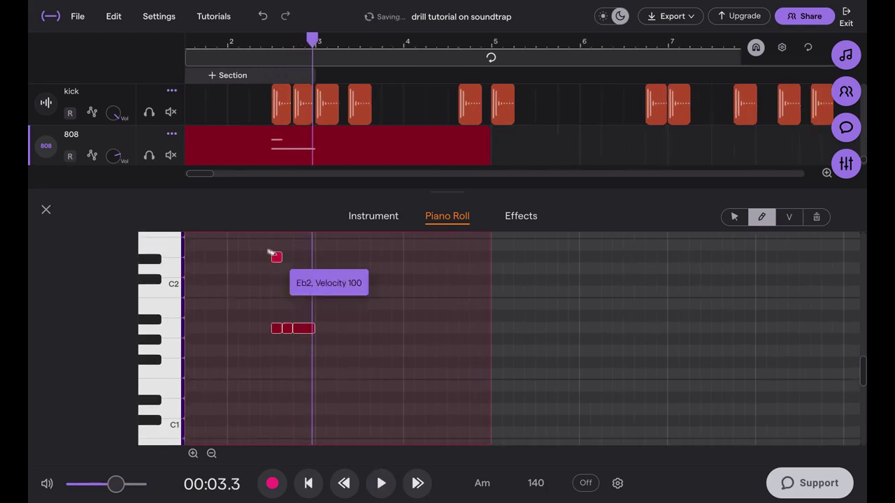
pyautogui.scroll(1, 274, 272)
pyautogui.moveTo(276, 284)
pyautogui.mouseDown()
pyautogui.moveTo(277, 265)
pyautogui.moveTo(277, 274)
pyautogui.mouseUp()
pyautogui.scroll(1, 277, 267)
pyautogui.click(287, 285)
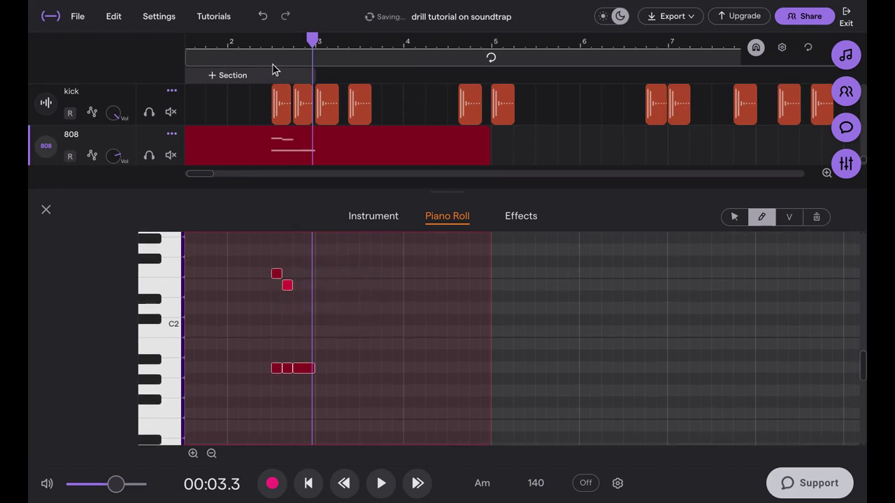
pyautogui.click(275, 40)
pyautogui.press('space')
# Add a note after the high notes, move it down to C2, and play the run
pyautogui.press('space')
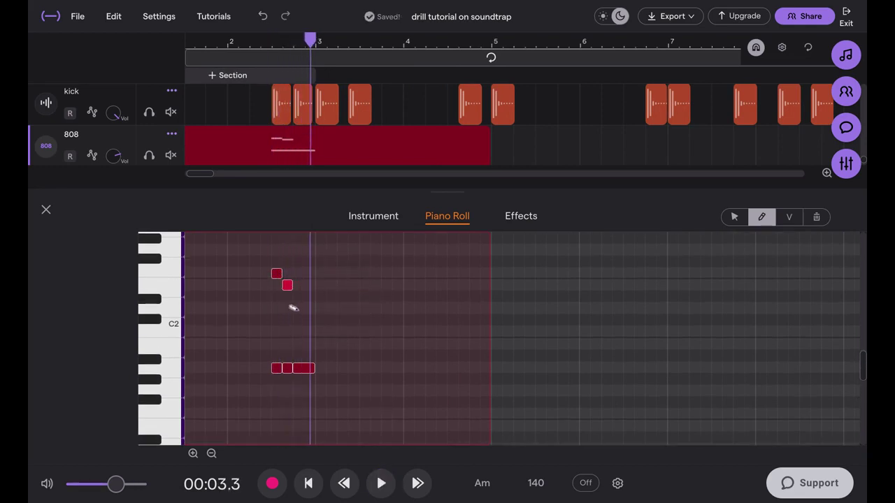
pyautogui.click(296, 307)
pyautogui.moveTo(298, 308); pyautogui.dragTo(314, 332)
pyautogui.click(266, 54)
pyautogui.press('space')
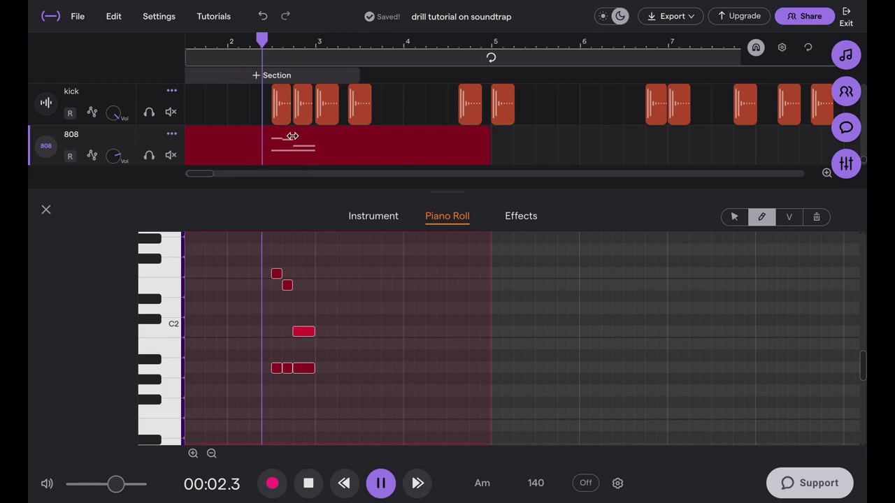
pyautogui.press('space')
# Add another A1 note after bar 3 and play the extended bassline
pyautogui.click(319, 385)
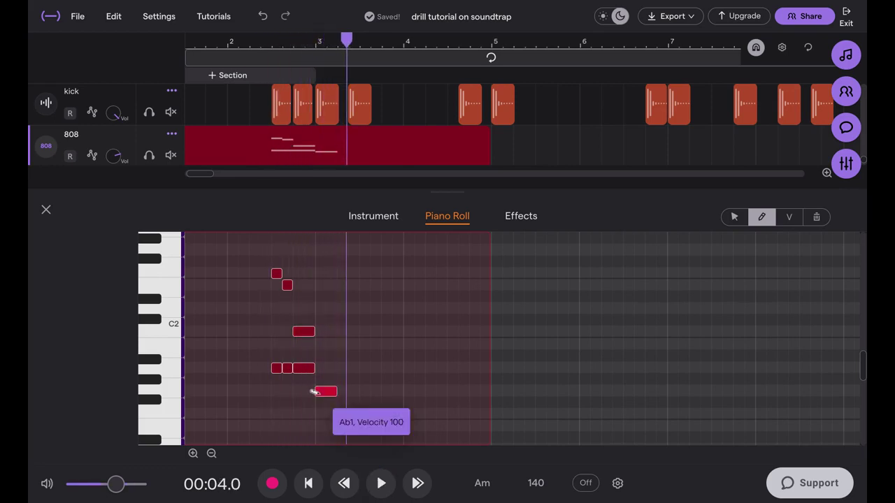
pyautogui.moveTo(322, 381); pyautogui.dragTo(326, 375)
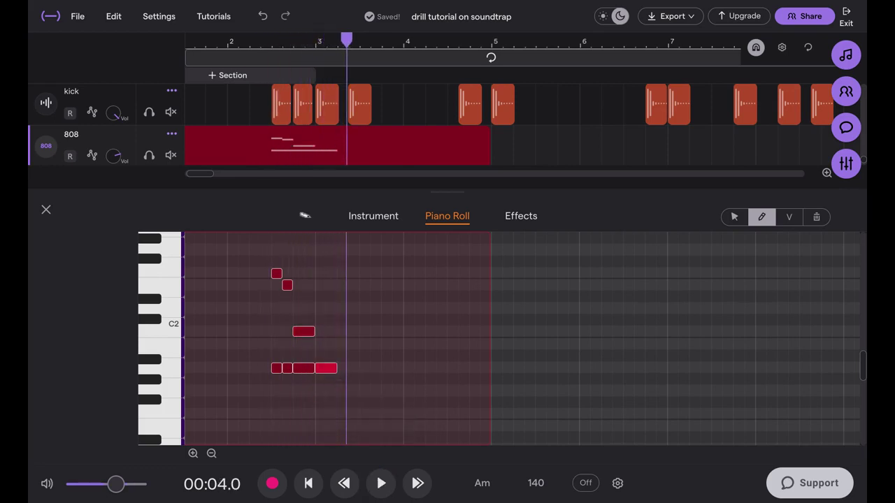
pyautogui.click(297, 44)
pyautogui.press('space')
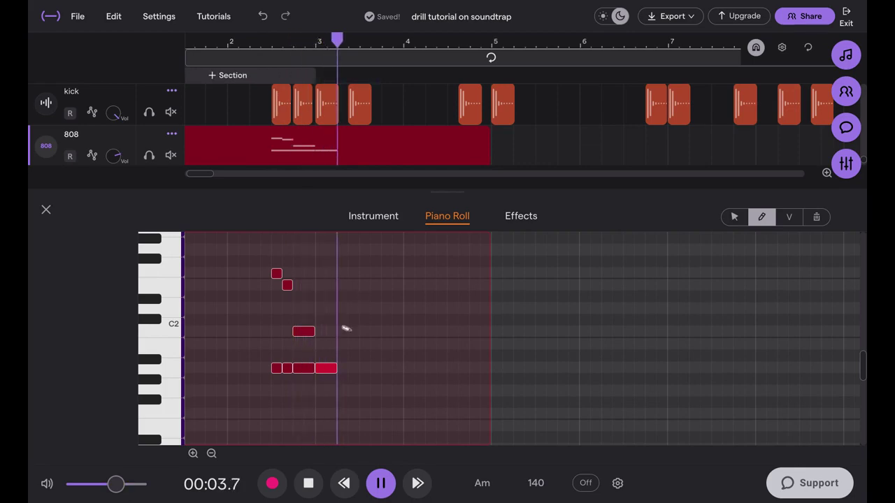